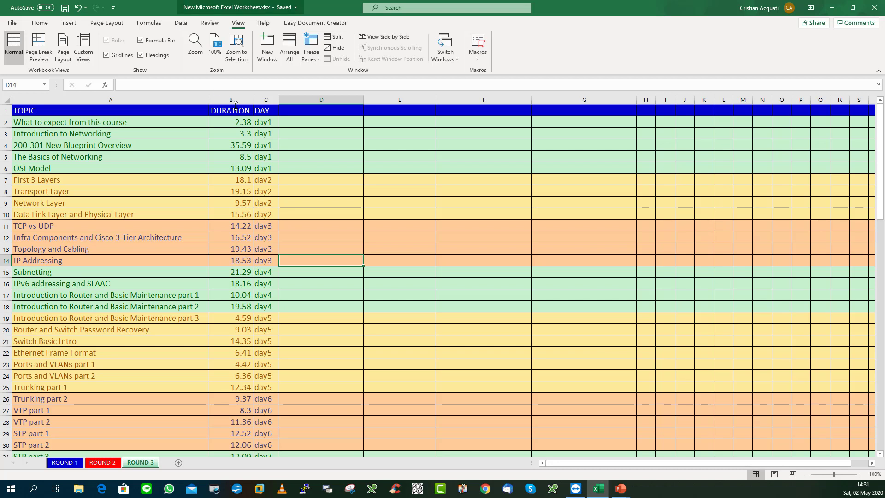
Examine column D on the ROUND 3 sheet, from the header down through the first row of several day groups.
click(306, 111)
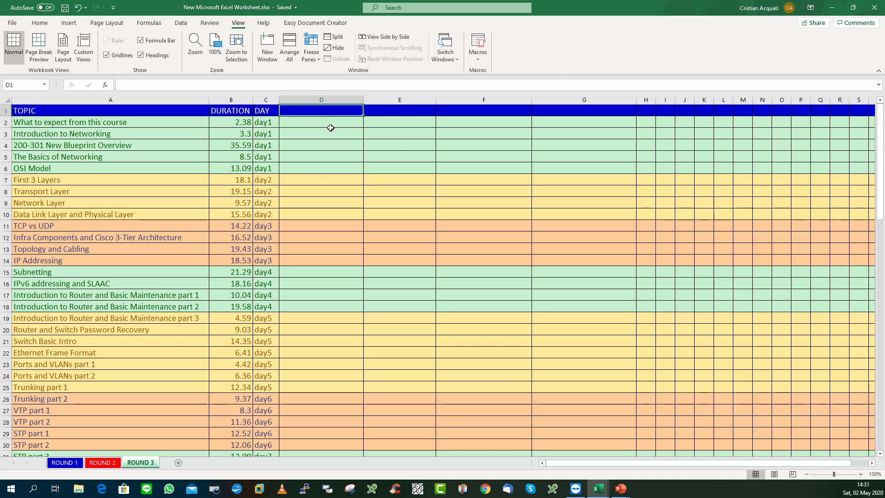
click(326, 101)
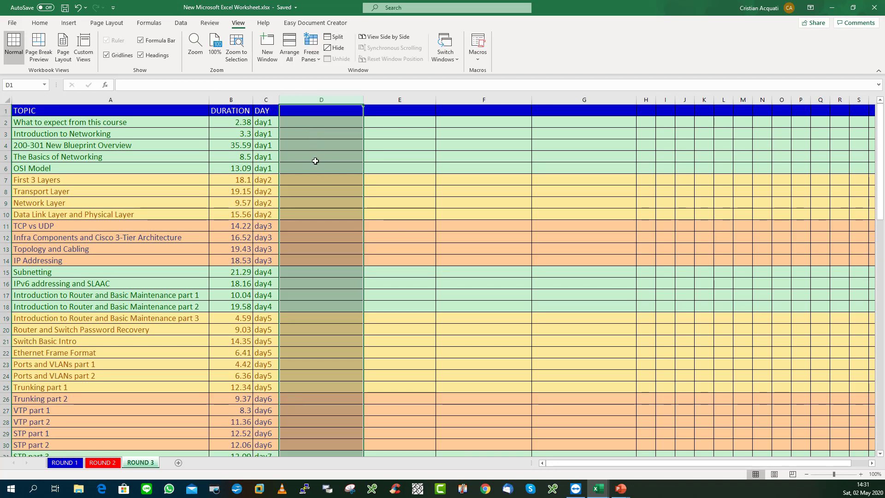
drag(313, 119, 318, 181)
click(314, 120)
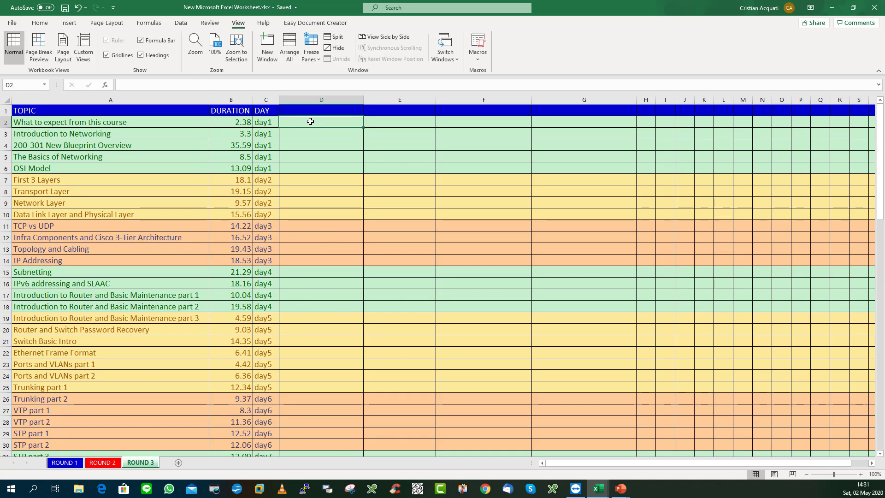
click(318, 182)
click(328, 229)
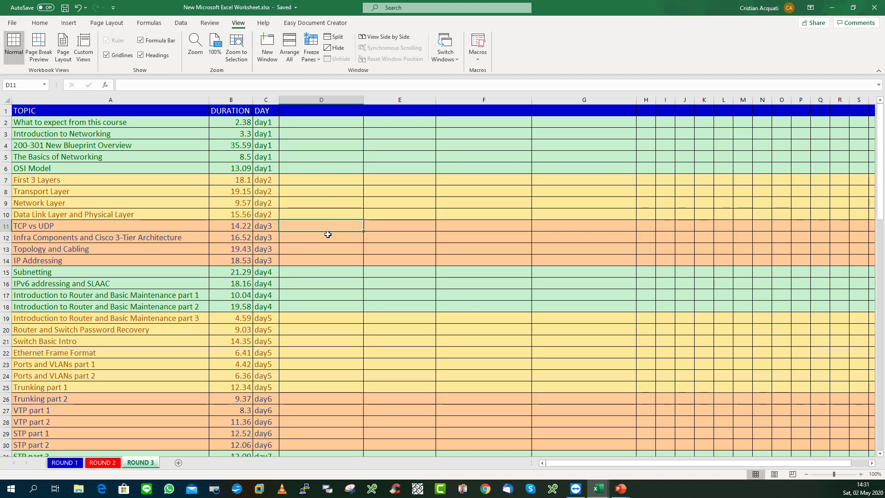
click(323, 315)
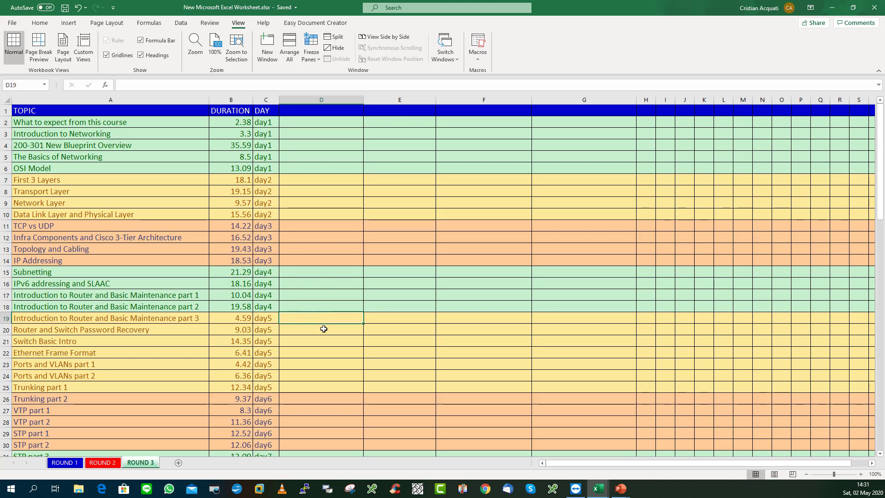
click(323, 400)
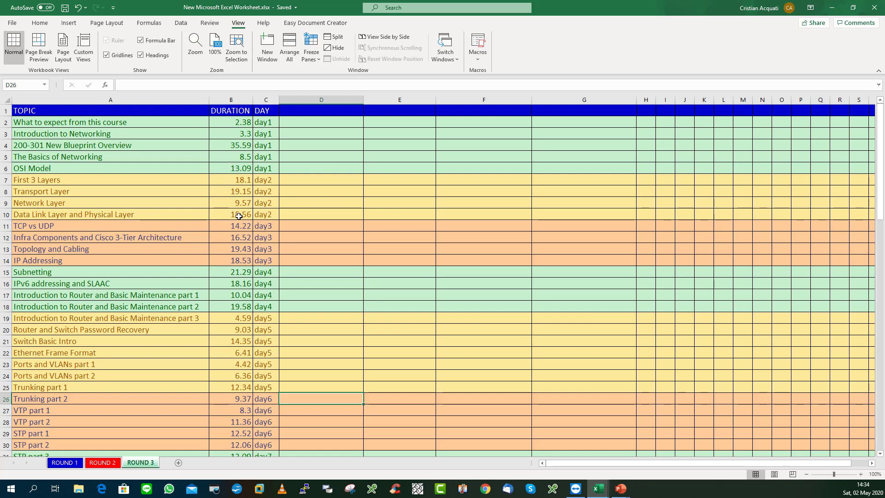
Read through the ROUND 3 topics, durations and days to the end of the list, and highlight the Introduction to Wireless row.
scroll(240, 216, down, 2)
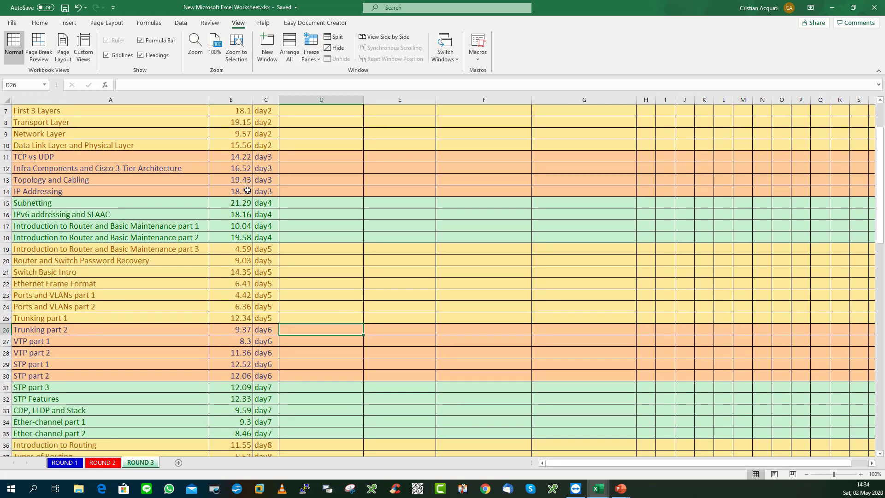
scroll(245, 227, down, 1)
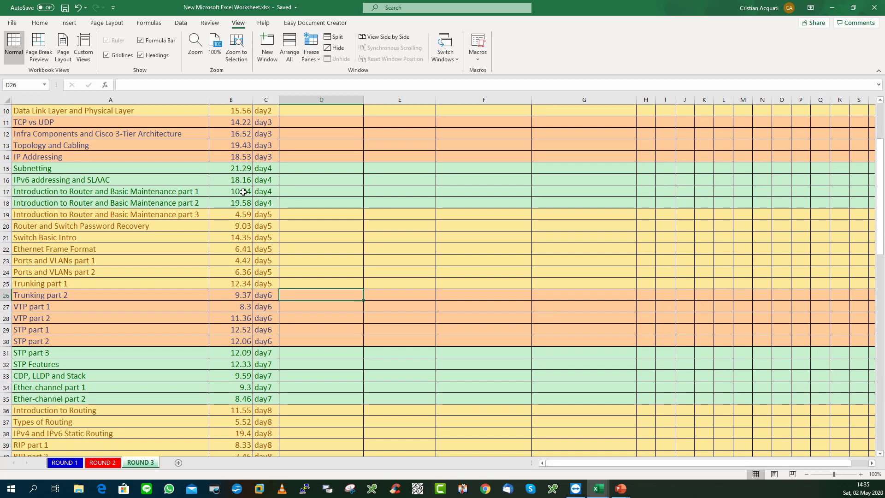
scroll(240, 189, down, 1)
scroll(245, 196, down, 2)
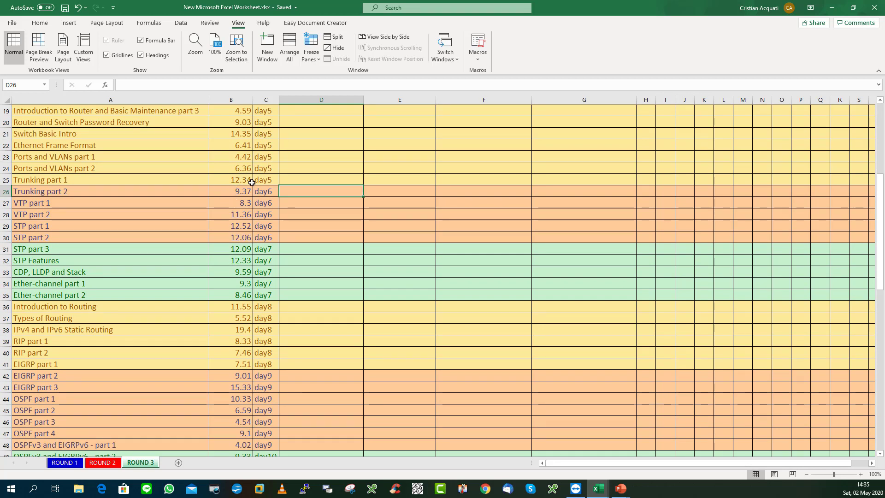
scroll(243, 180, down, 2)
scroll(243, 221, down, 3)
scroll(243, 220, down, 1)
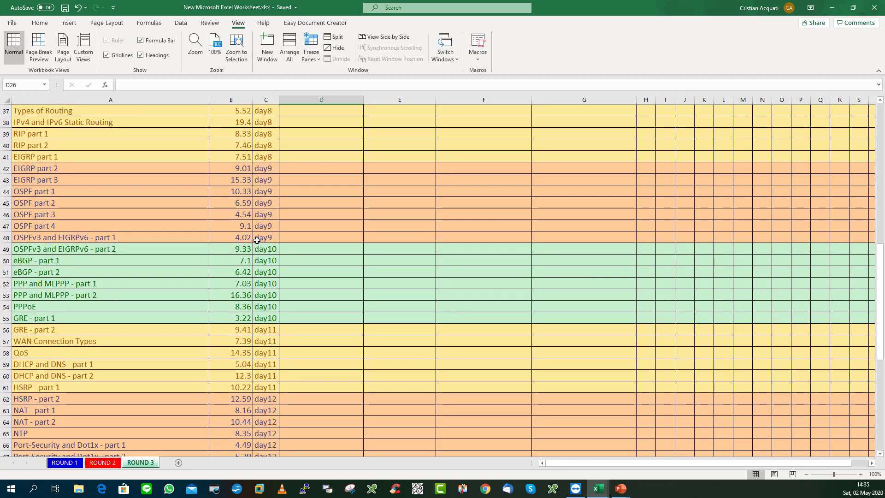
scroll(256, 239, down, 2)
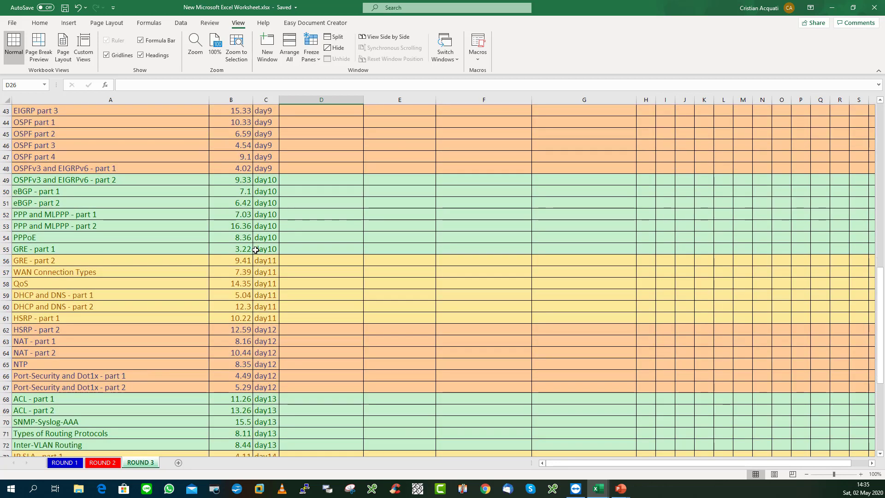
scroll(255, 250, down, 2)
scroll(256, 253, down, 2)
scroll(257, 257, down, 1)
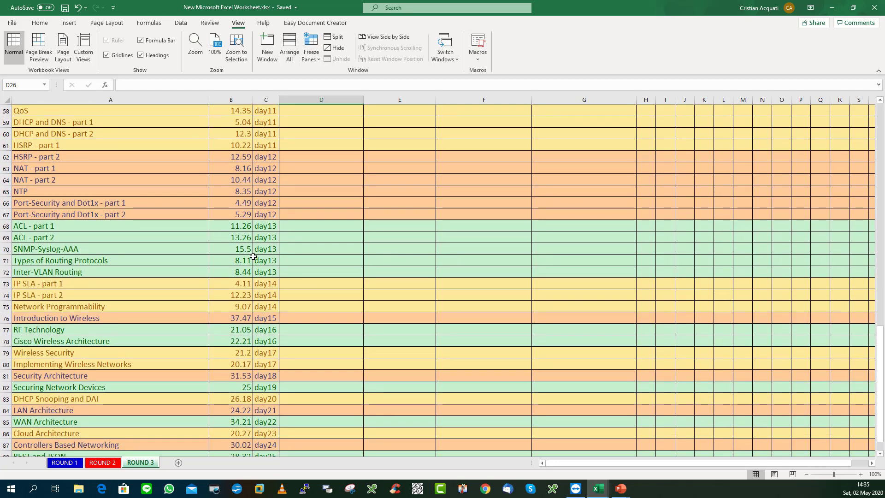
scroll(254, 258, down, 3)
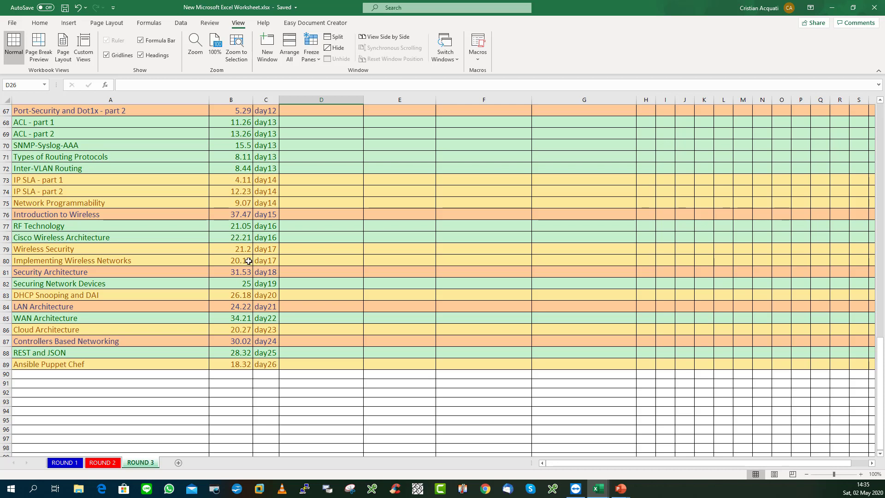
click(6, 215)
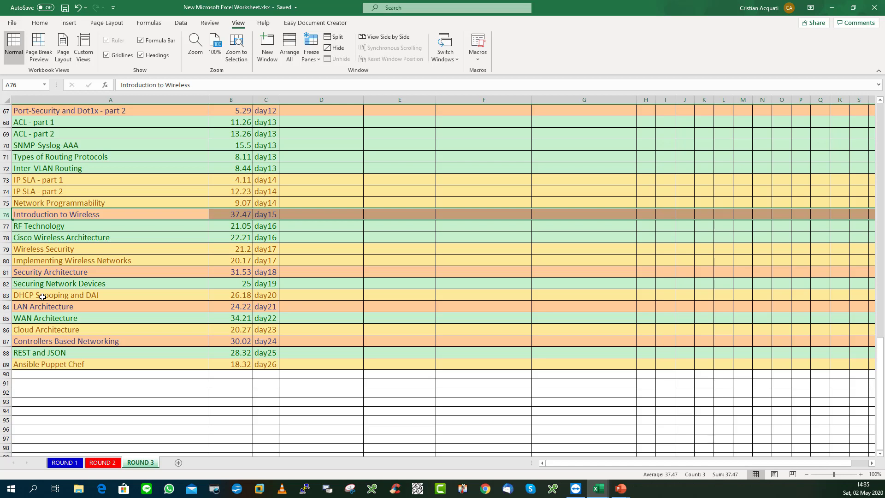
Review the whole ROUND 3 schedule again from the first topic to the last, highlighting the Ansible Puppet Chef row.
scroll(256, 244, up, 20)
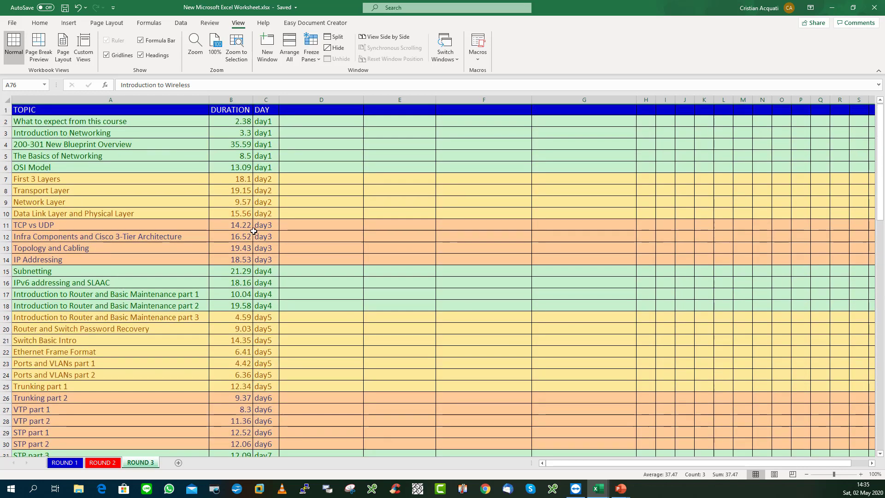
scroll(247, 255, down, 14)
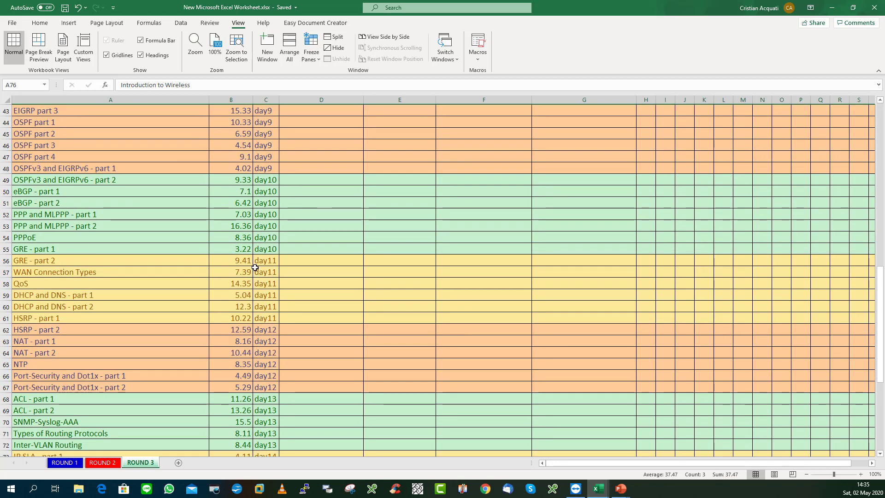
scroll(255, 266, down, 9)
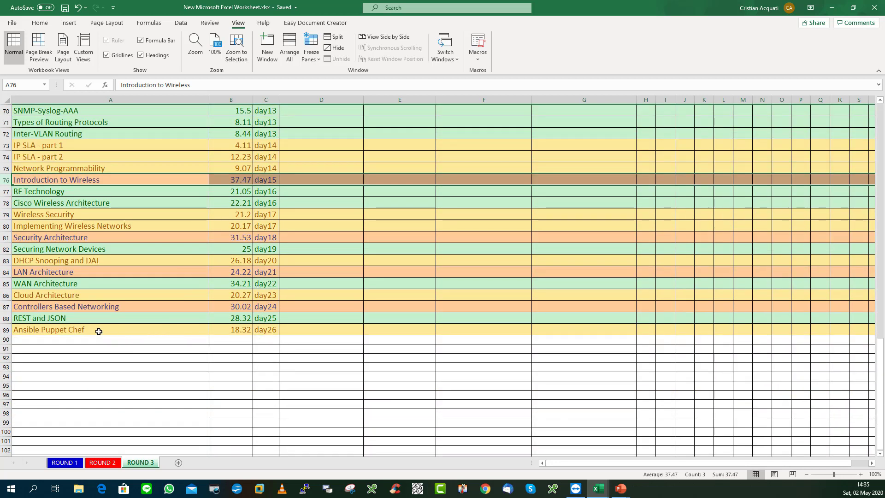
click(6, 329)
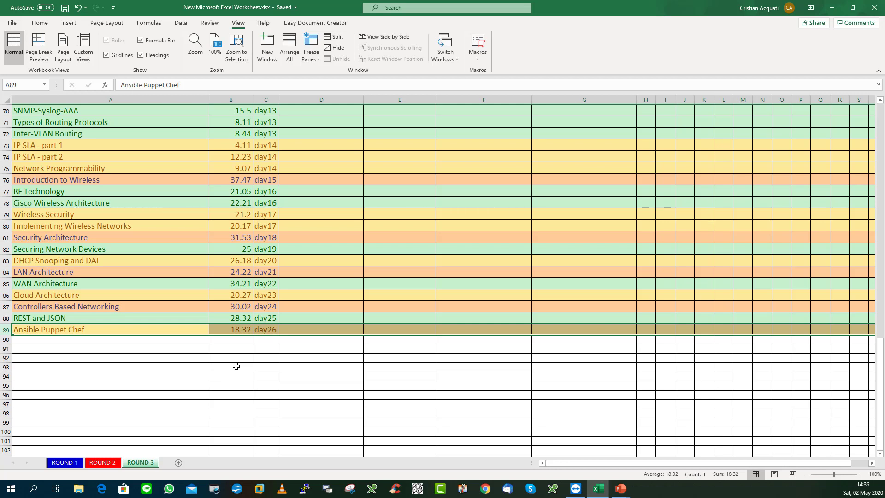
scroll(236, 366, up, 20)
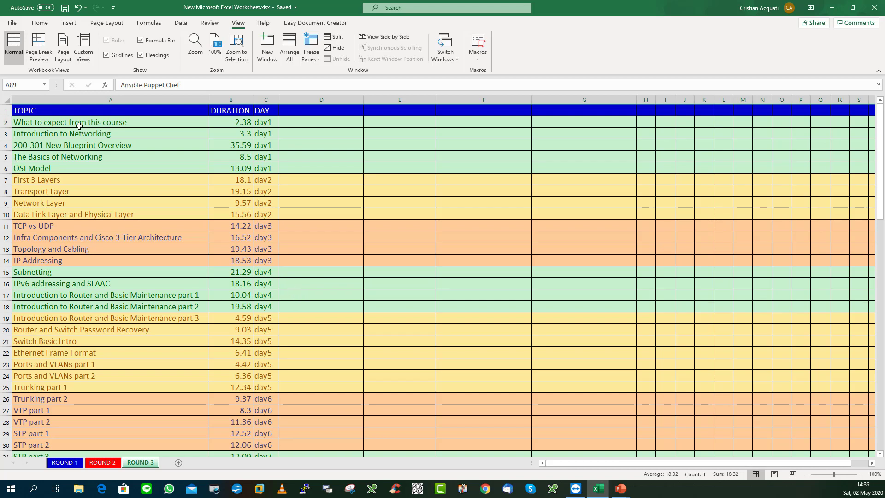
scroll(73, 171, down, 2)
scroll(73, 171, down, 12)
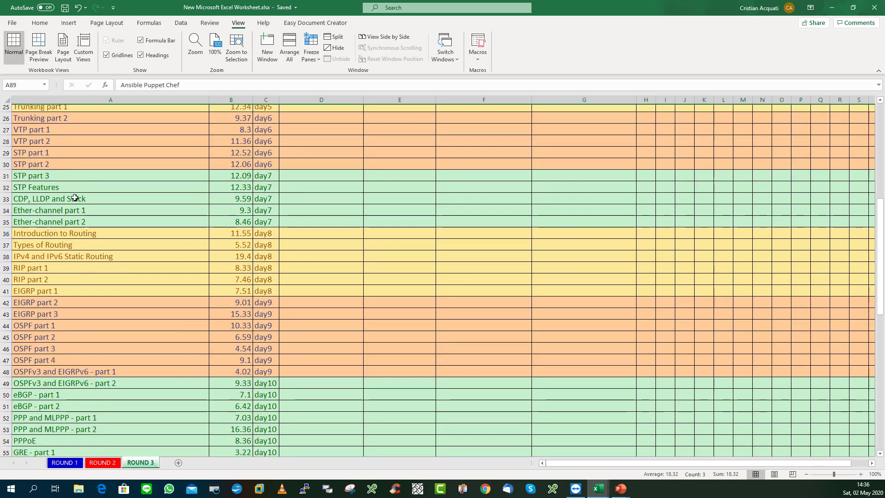
scroll(93, 398, down, 7)
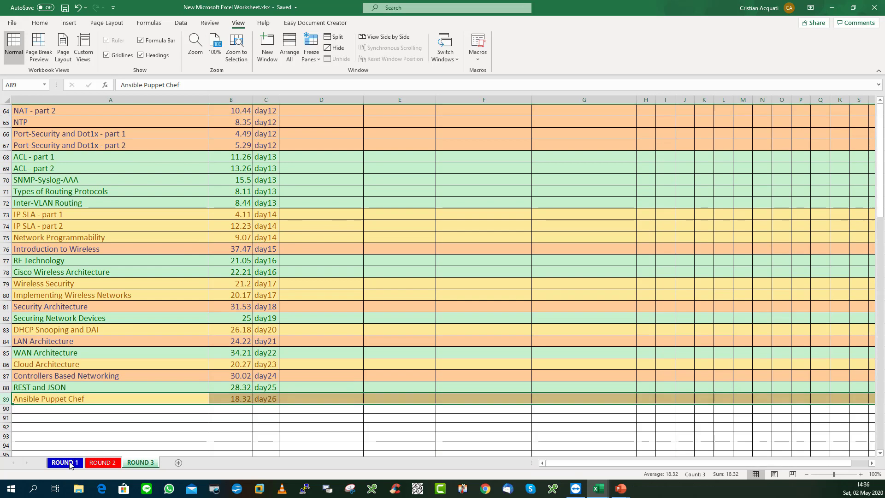
Switch to the ROUND 1 sheet and read its study schedule from the first topic to the last and back.
click(69, 463)
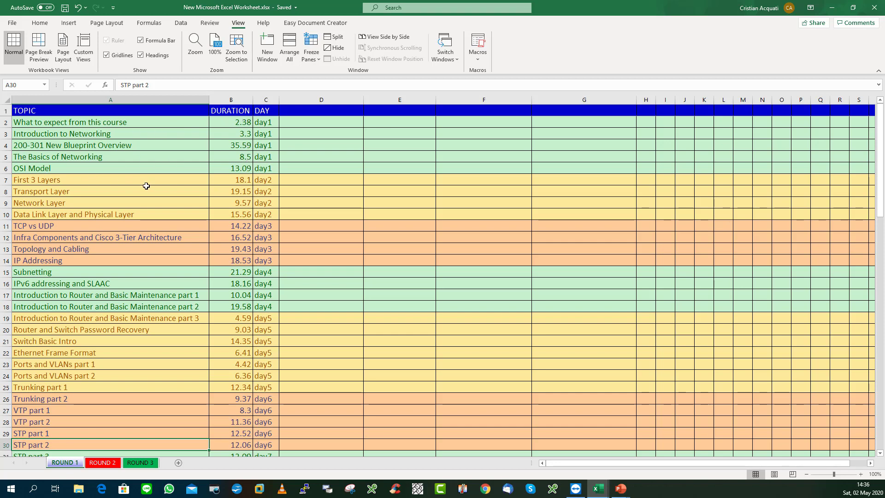
scroll(81, 212, down, 1)
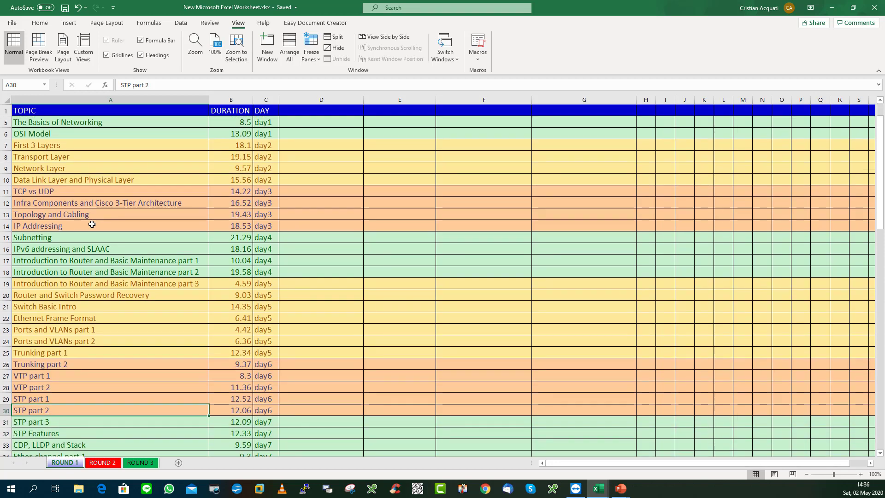
scroll(85, 221, down, 2)
scroll(93, 203, down, 3)
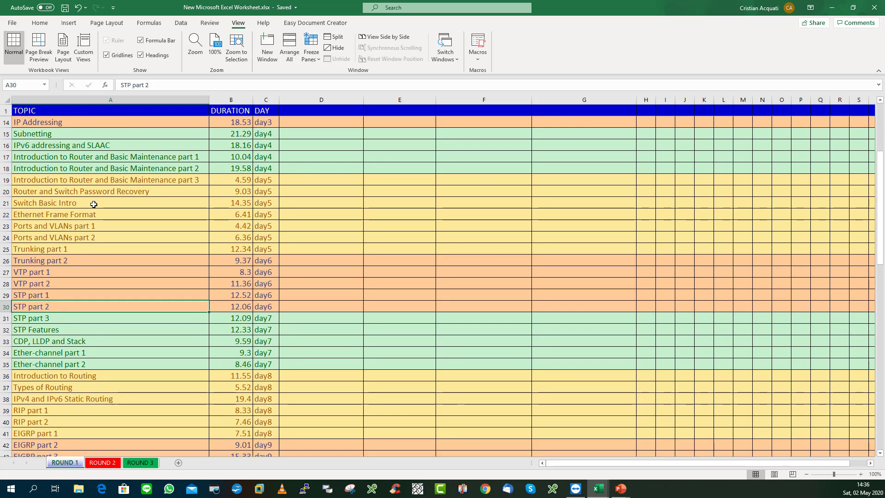
scroll(98, 187, down, 3)
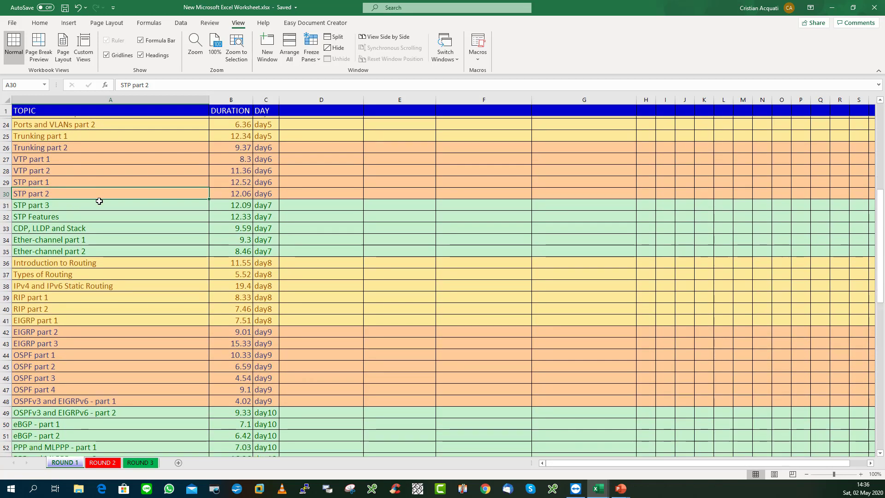
scroll(99, 197, down, 4)
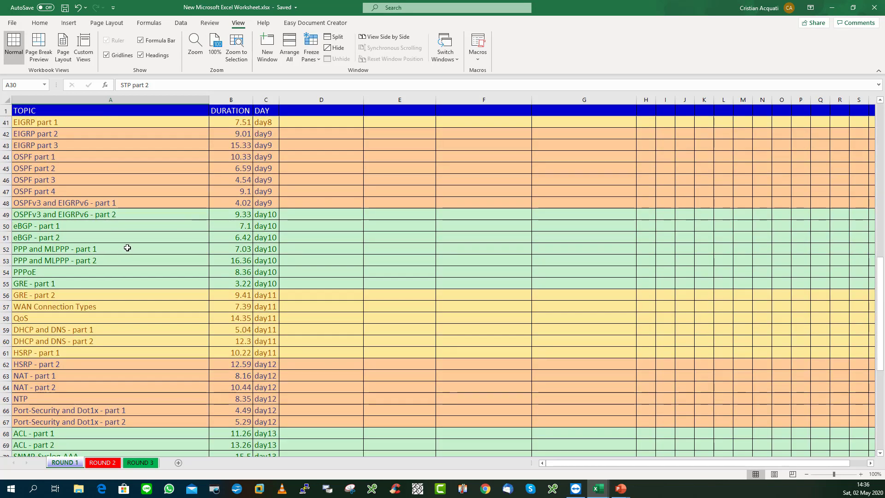
scroll(127, 245, down, 12)
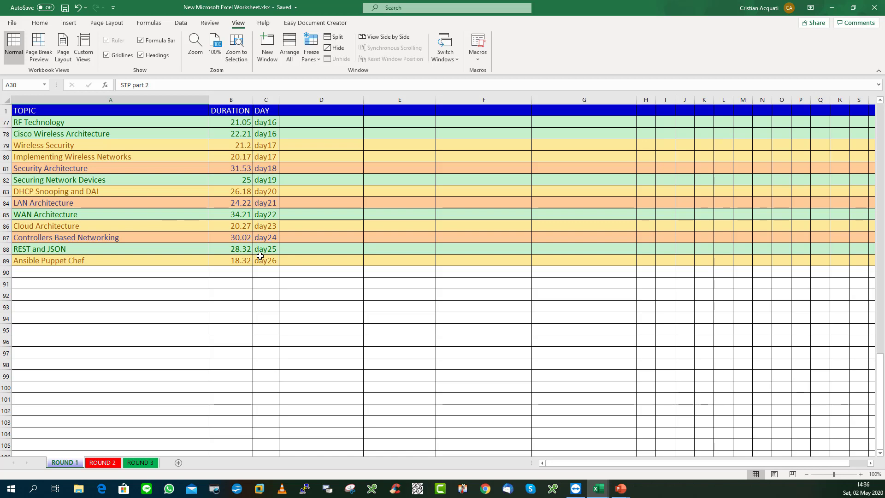
scroll(260, 256, up, 20)
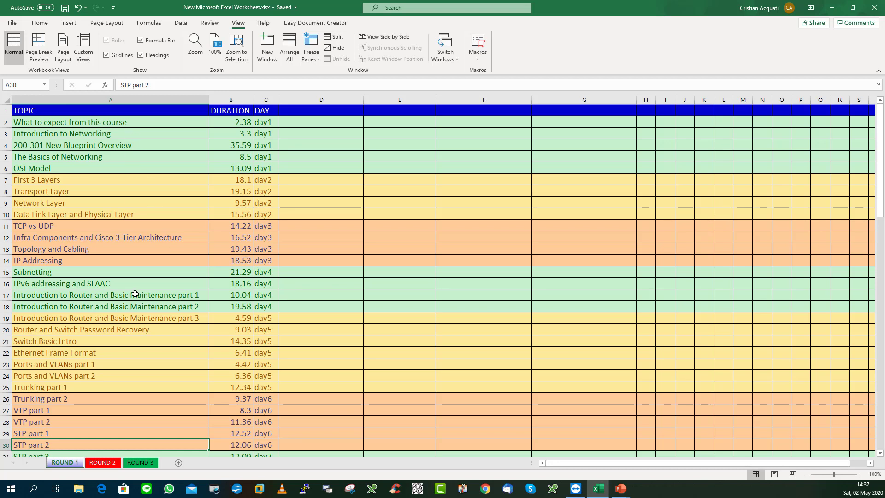
Switch to the ROUND 2 sheet and examine its full topic list, highlighting the first topic's row before reading through the early days again.
click(103, 463)
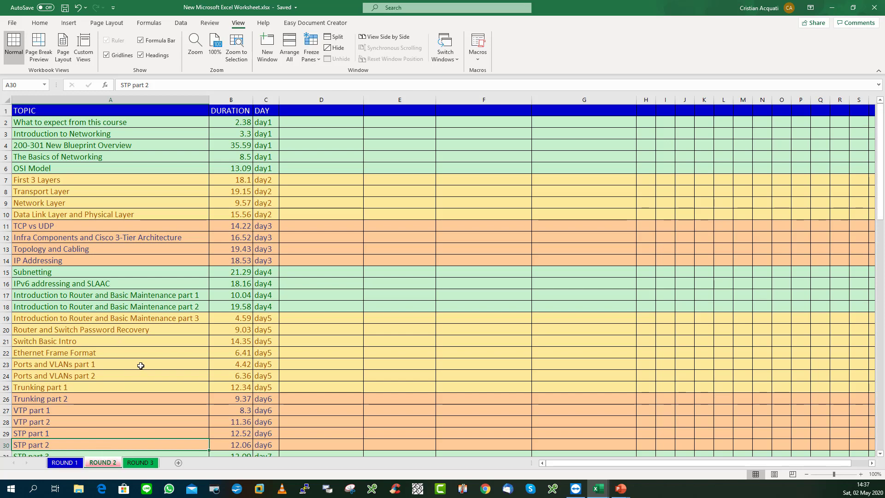
scroll(159, 268, down, 13)
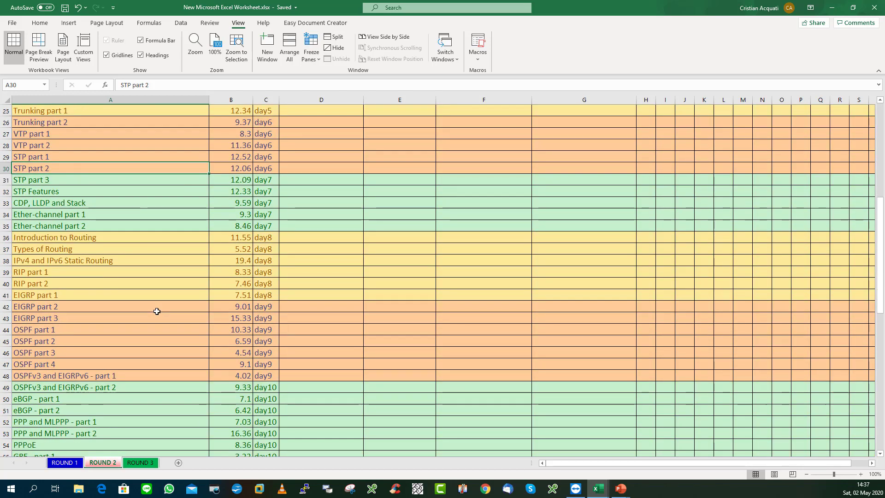
scroll(156, 313, down, 9)
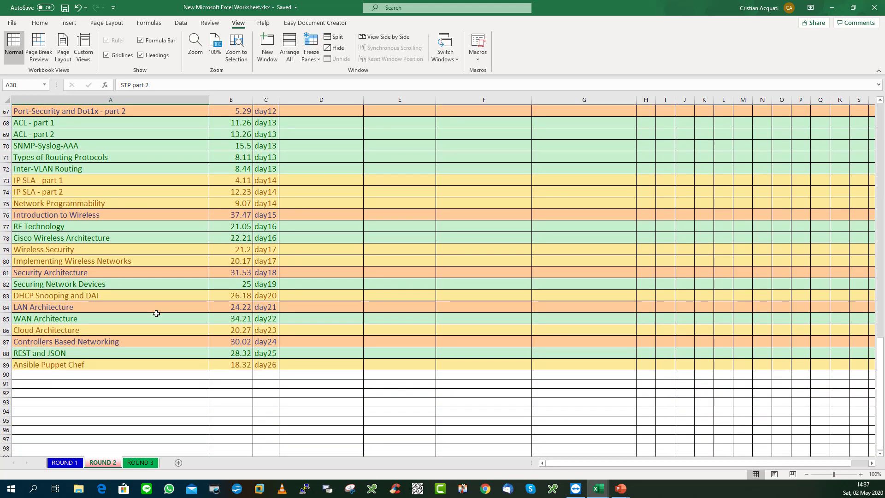
scroll(158, 314, up, 20)
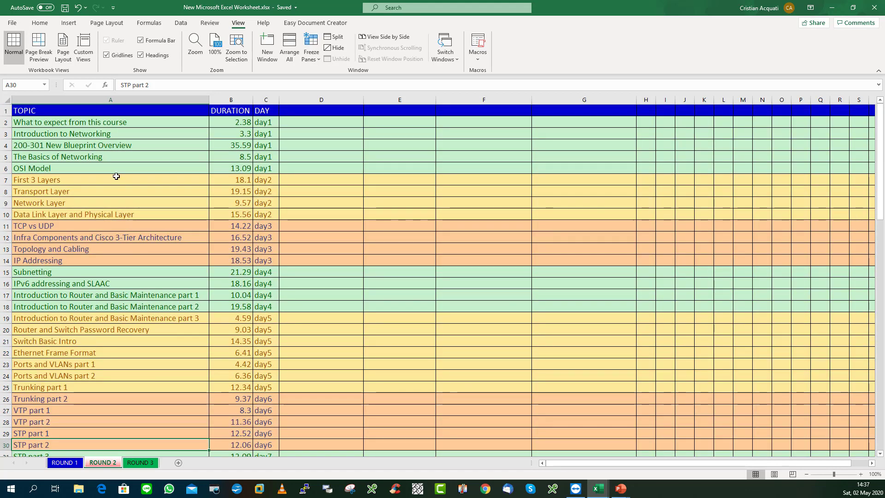
click(5, 123)
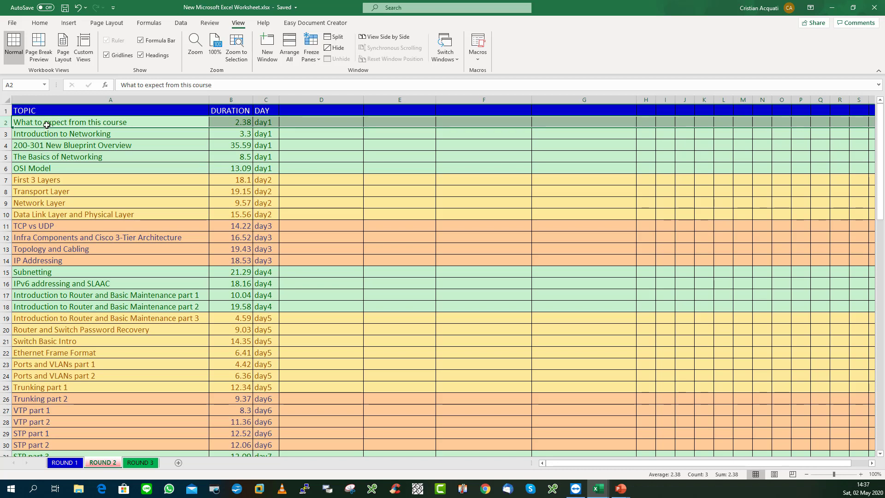
scroll(94, 226, down, 1)
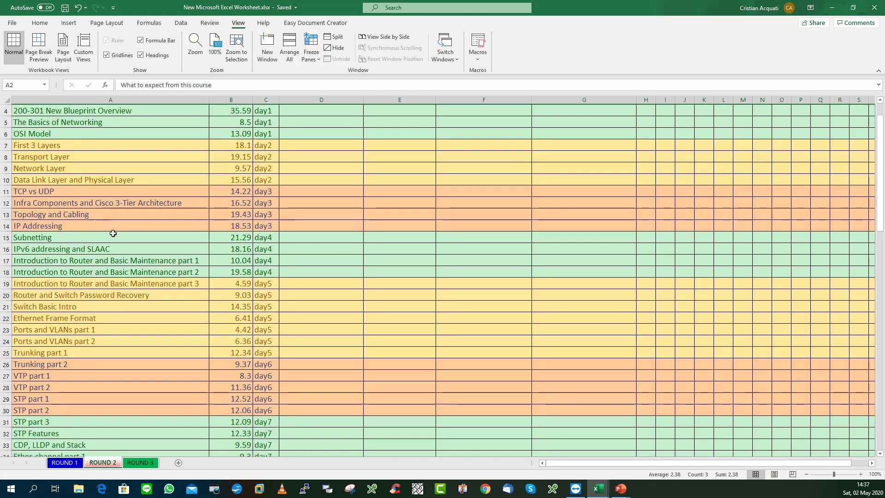
scroll(94, 248, down, 1)
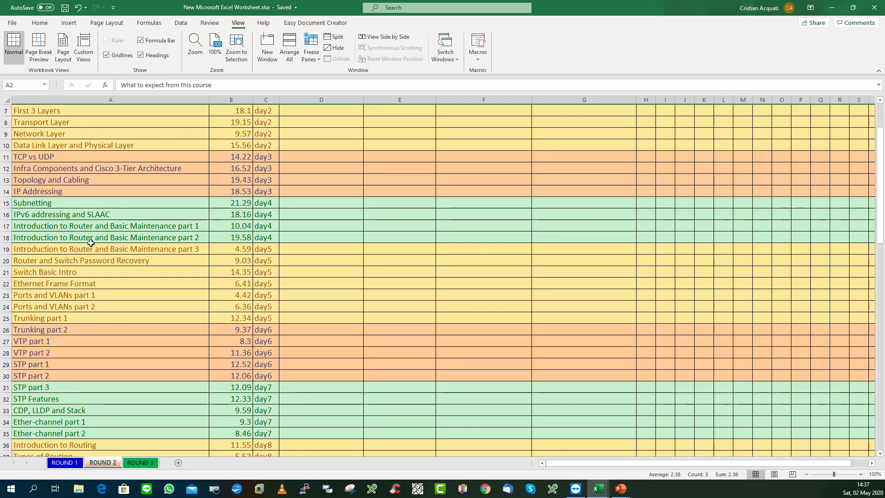
Read through the ROUND 2 topics, durations and days from the day2 lessons to the end of the list.
scroll(92, 244, down, 6)
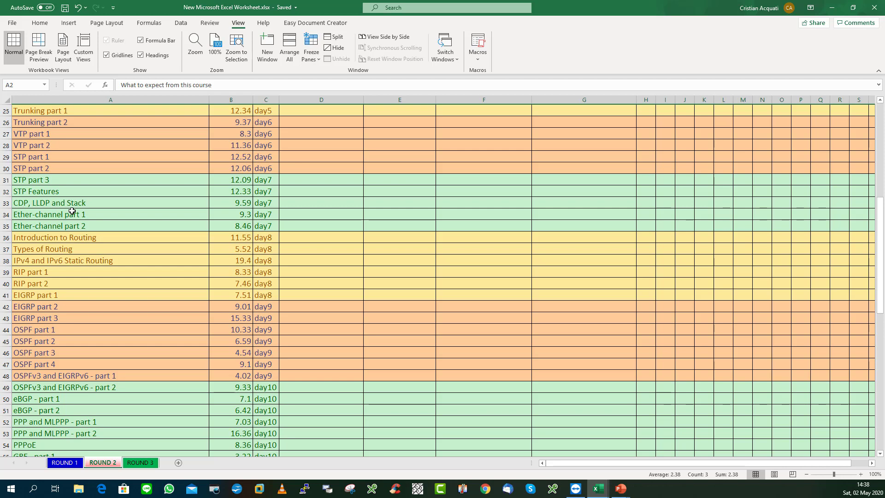
scroll(72, 211, down, 1)
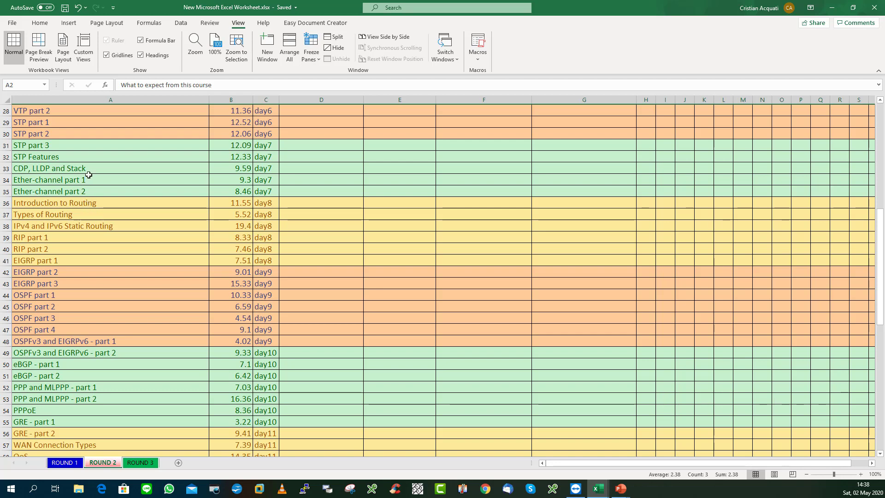
scroll(137, 251, down, 2)
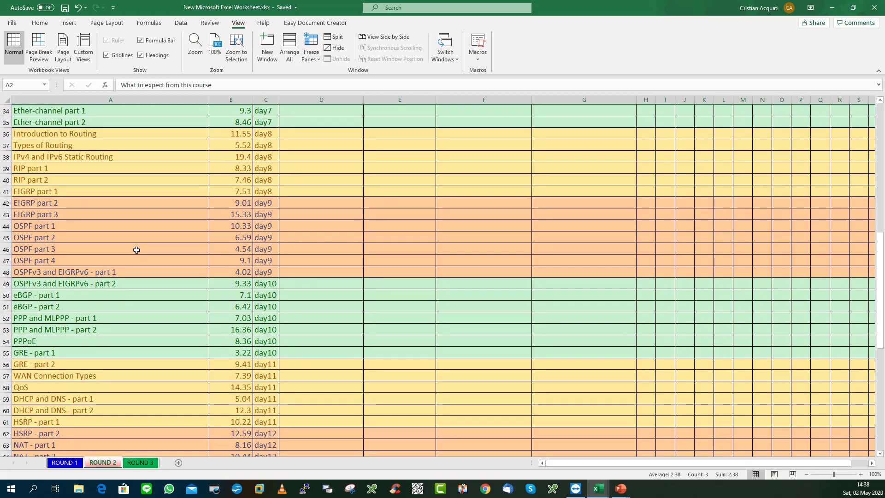
scroll(136, 252, down, 3)
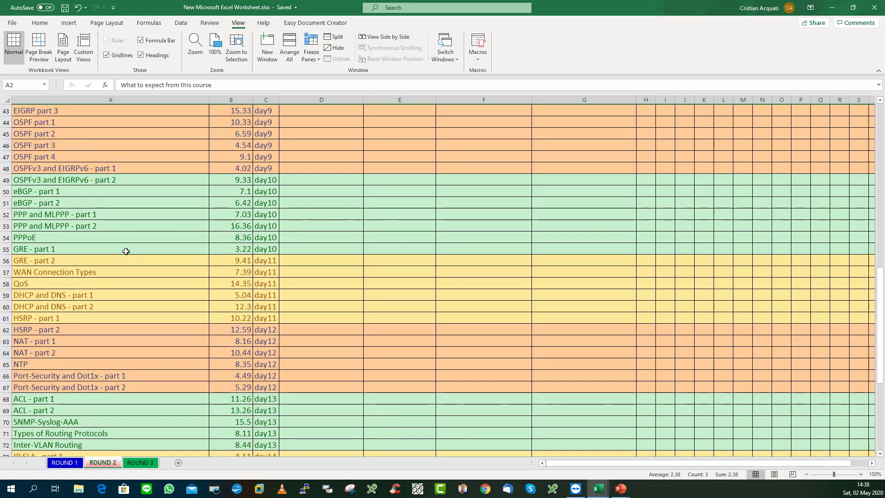
scroll(133, 256, down, 2)
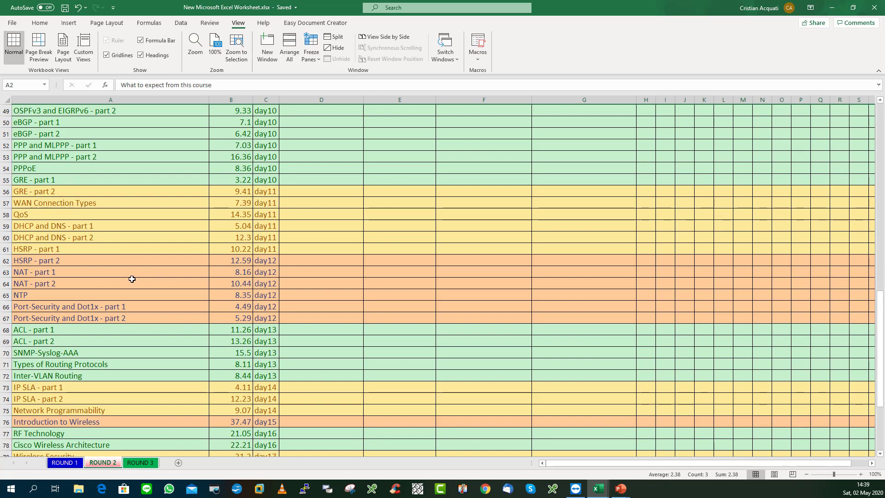
scroll(134, 278, down, 1)
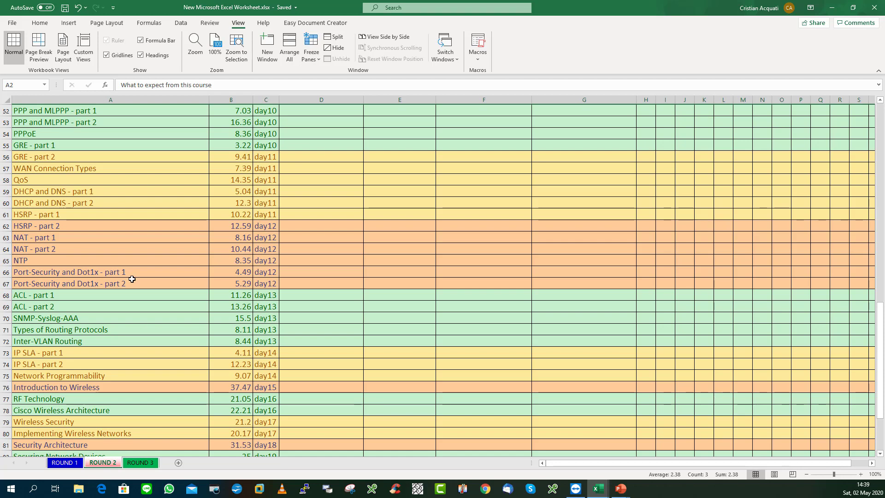
scroll(130, 264, down, 3)
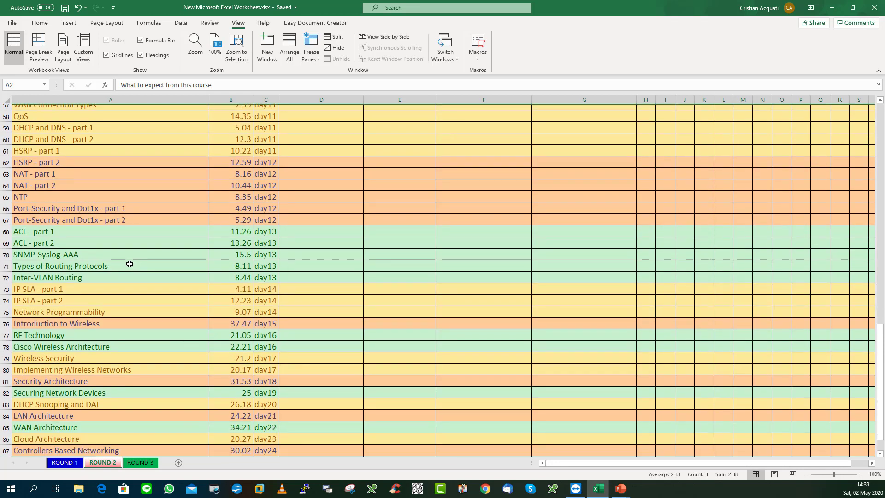
scroll(143, 261, down, 4)
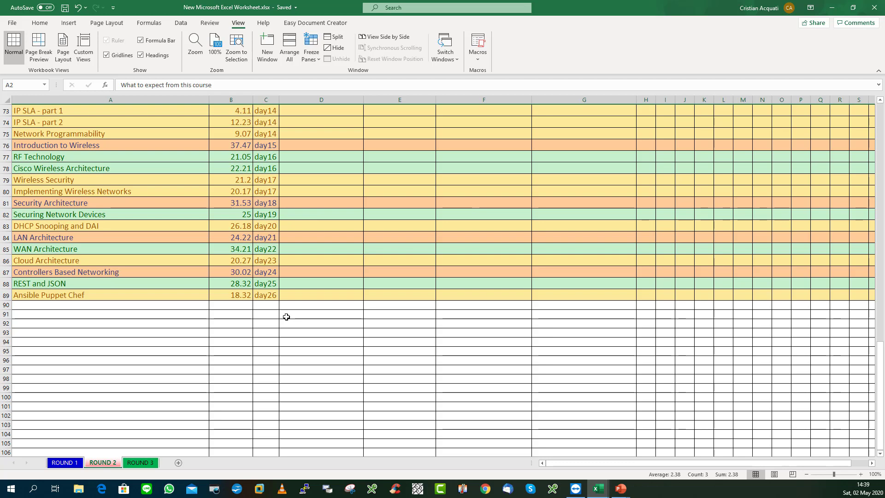
Switch to the ROUND 3 sheet and examine its complete schedule twice, from the first topic to the last and back.
click(147, 463)
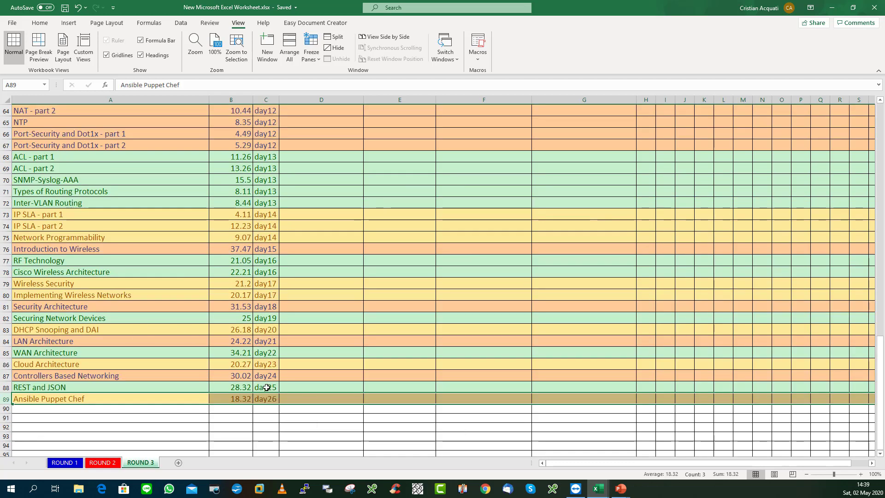
scroll(265, 385, up, 20)
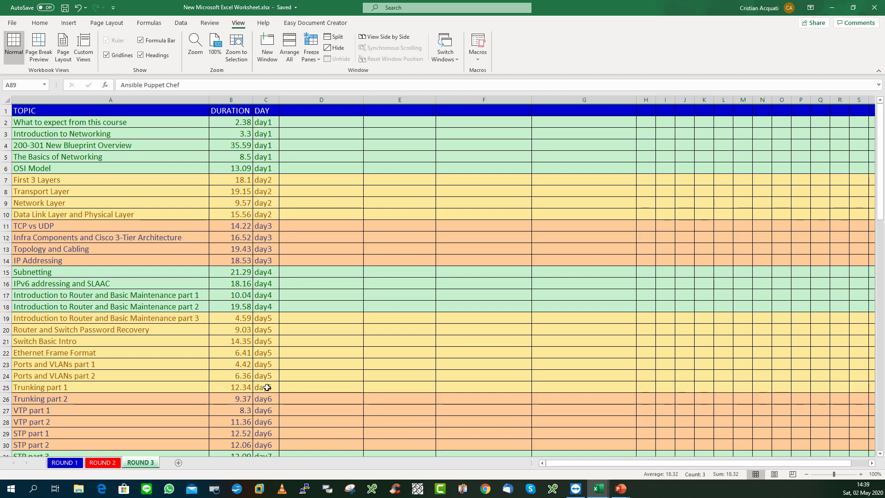
scroll(317, 312, down, 13)
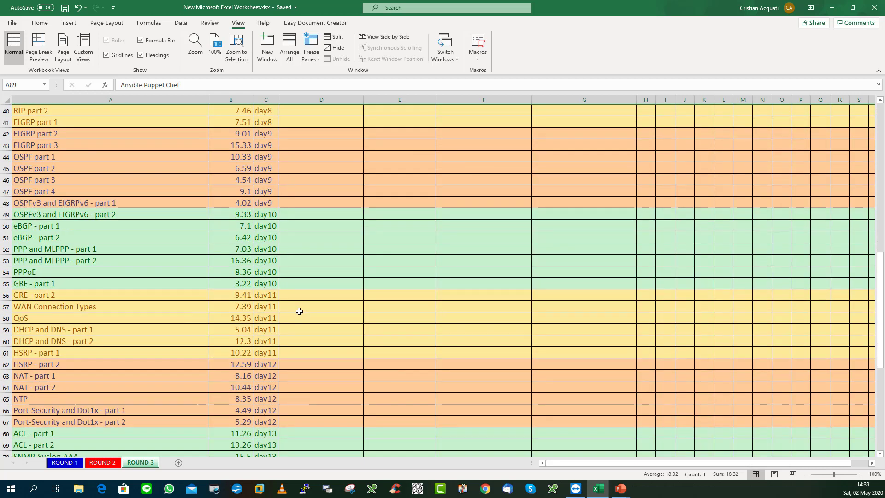
scroll(299, 311, down, 11)
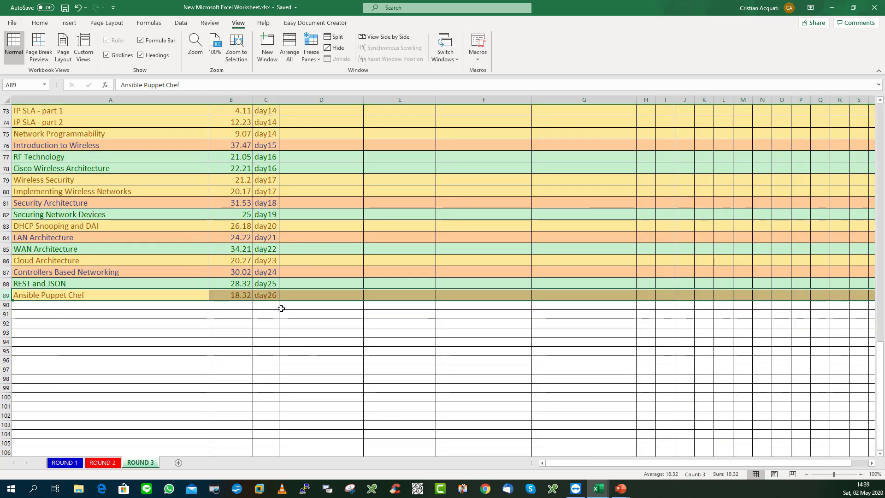
scroll(284, 310, up, 16)
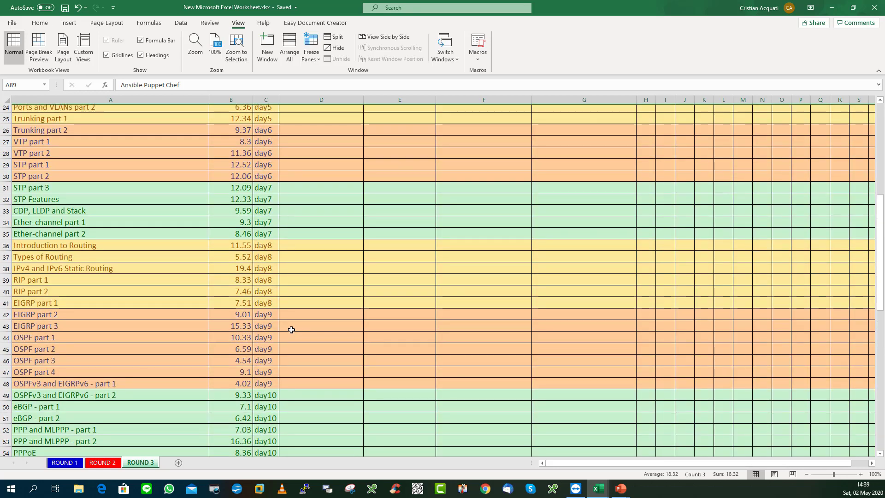
scroll(291, 330, up, 8)
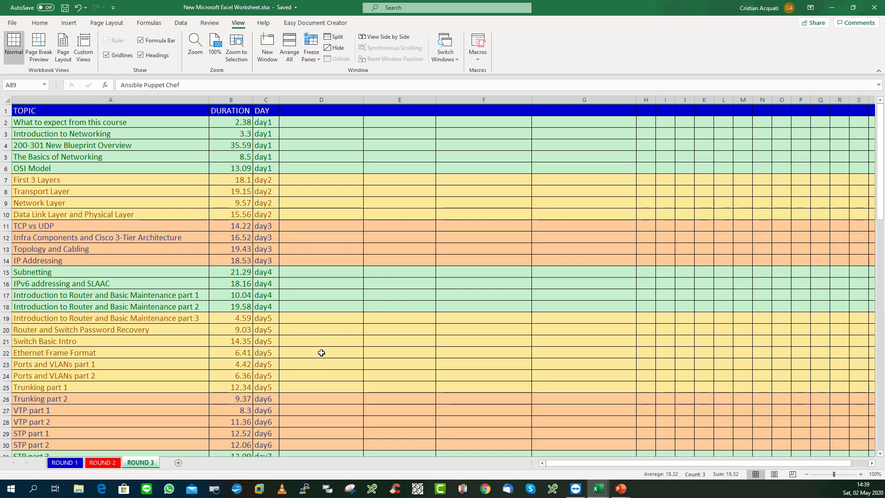
scroll(322, 351, down, 9)
scroll(341, 371, down, 3)
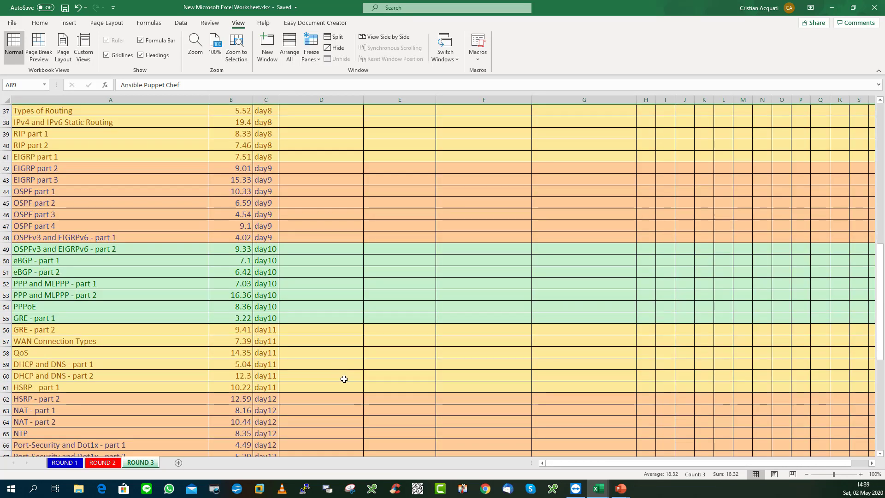
scroll(344, 378, down, 11)
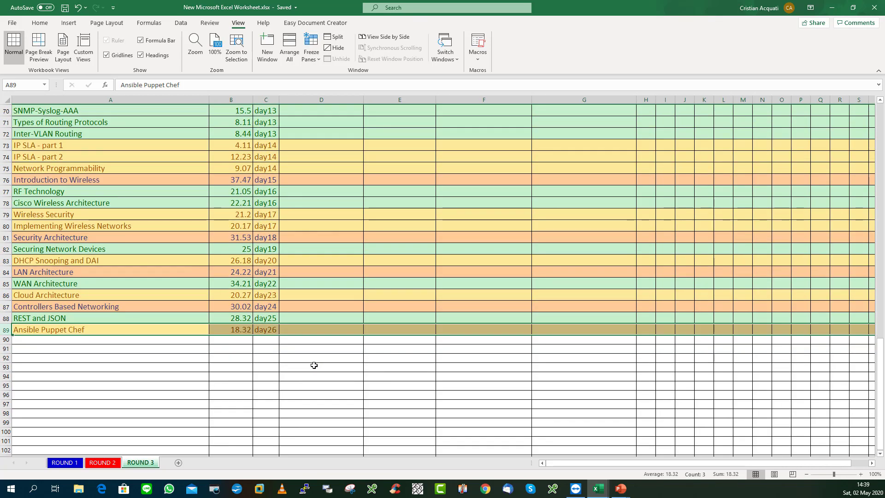
scroll(315, 362, up, 1)
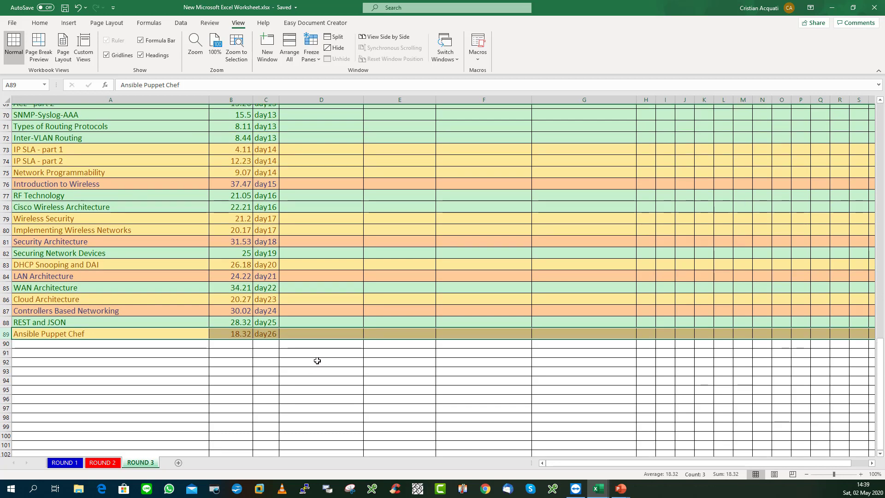
scroll(317, 360, up, 20)
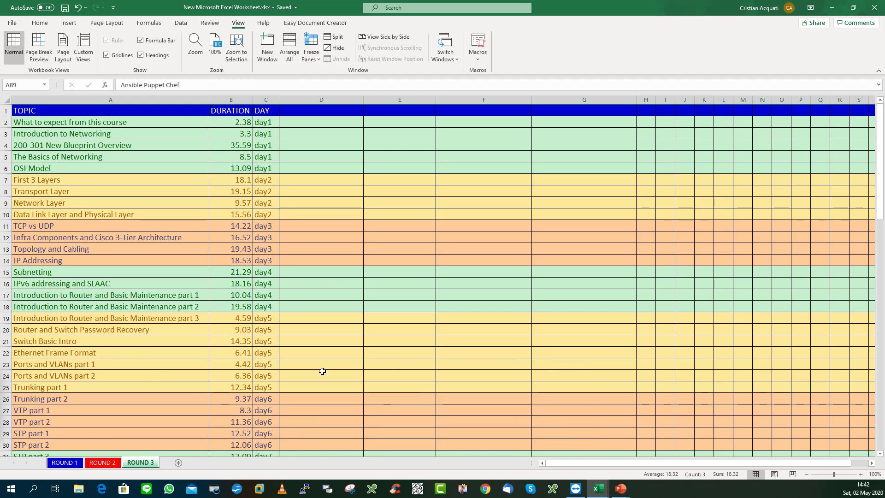
Check the ROUND 3 list once more down to the last day, and reread the day1 to day9 topics from the beginning.
scroll(267, 248, down, 14)
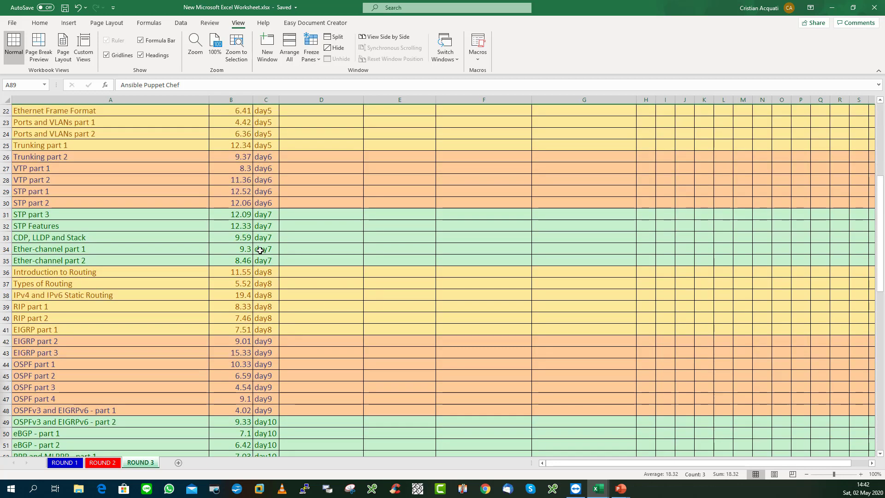
scroll(271, 255, down, 11)
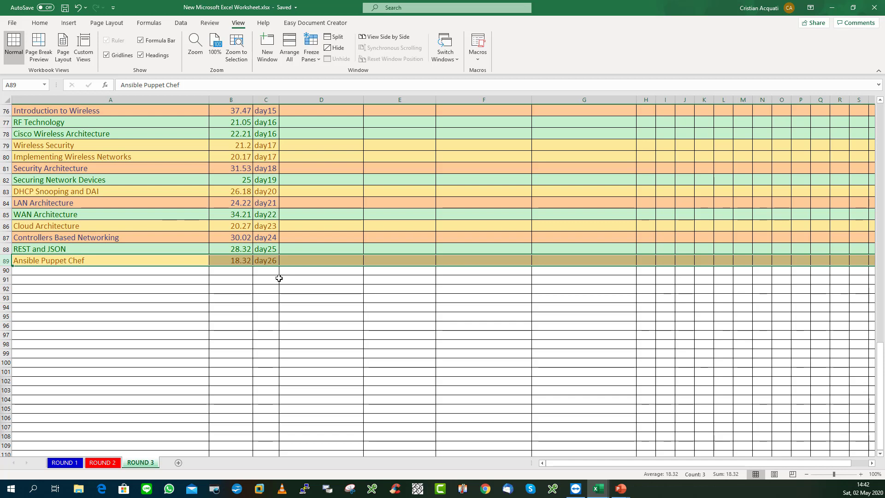
scroll(300, 193, up, 20)
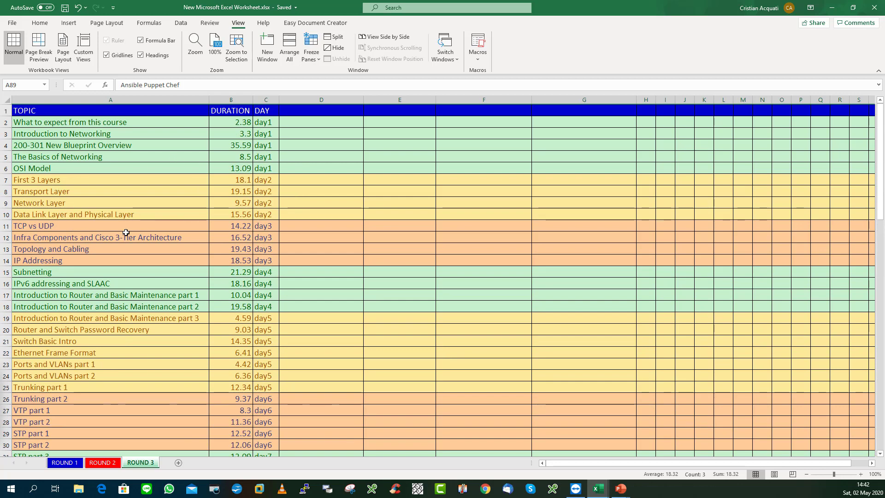
scroll(143, 249, down, 2)
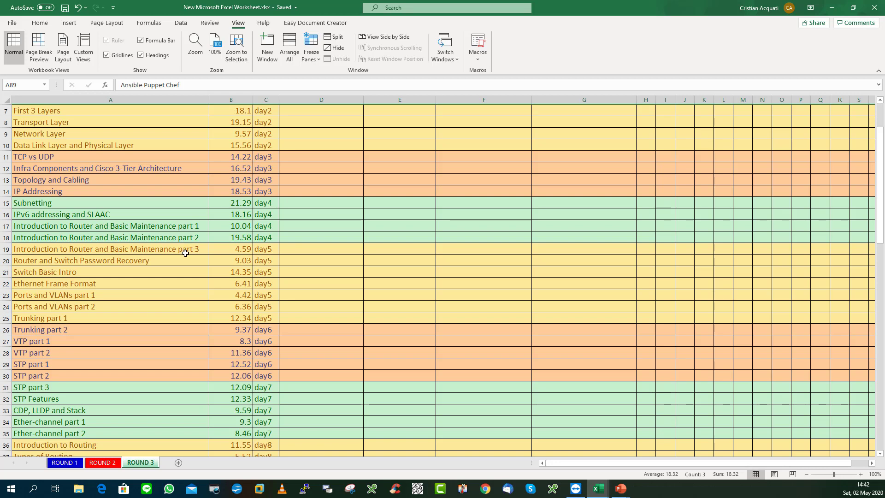
scroll(195, 261, down, 3)
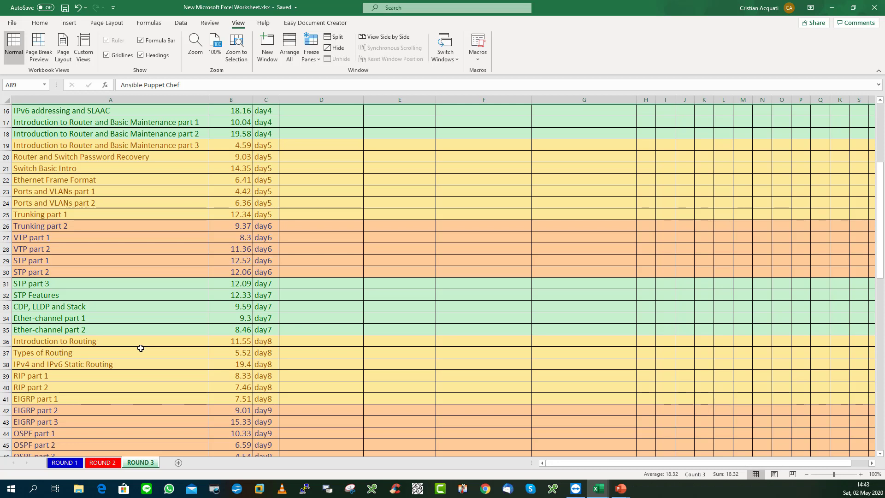
scroll(390, 280, up, 5)
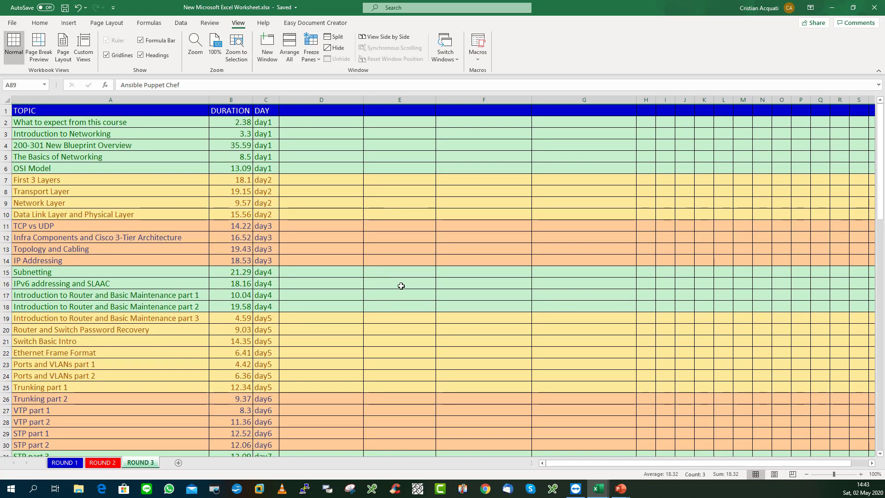
Add the header "student" in cell D1 of the ROUND 3 sheet, next to the DAY column.
click(327, 111)
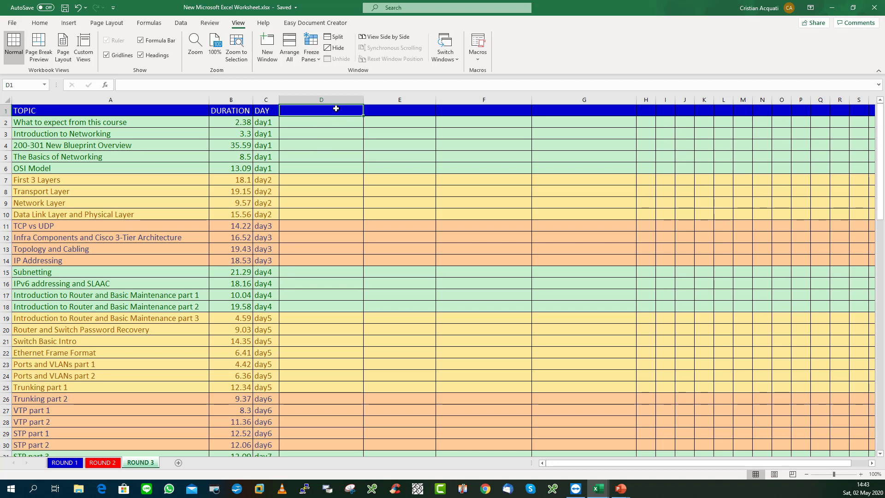
text(student)
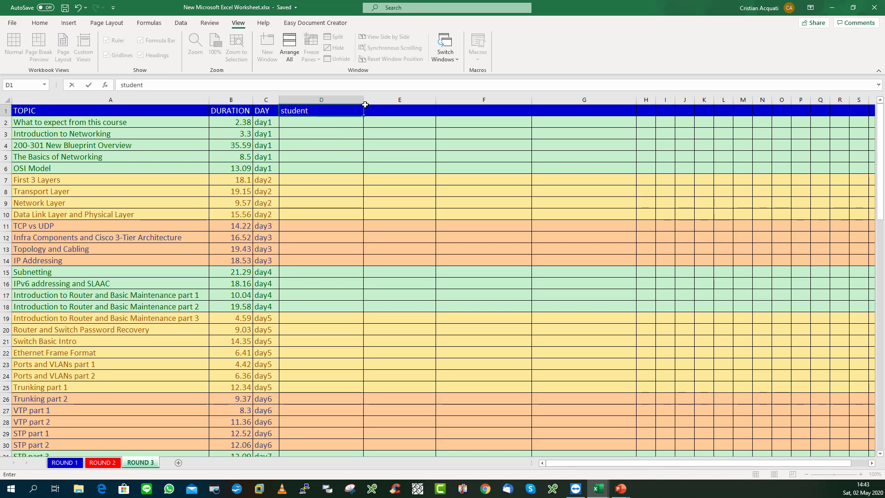
click(313, 120)
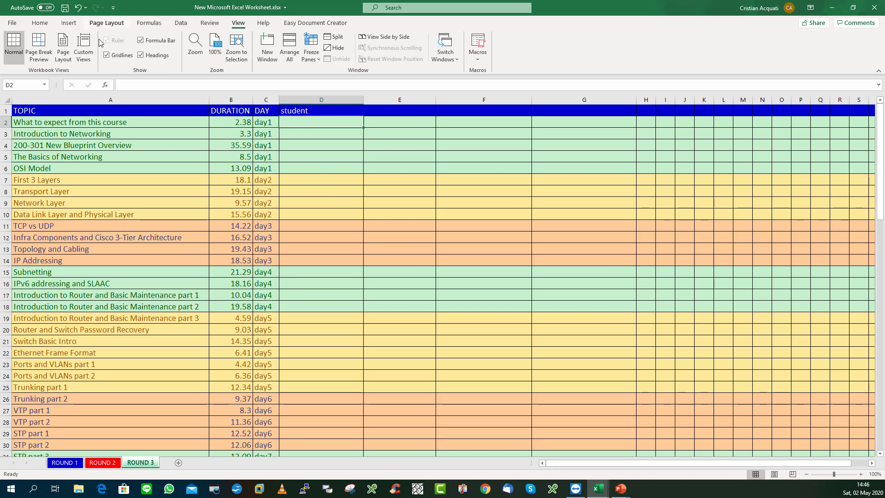
Try to close the workbook, cancel the closing, and bring up the open PowerPoint windows of TEMPLATE.pptx.
click(875, 7)
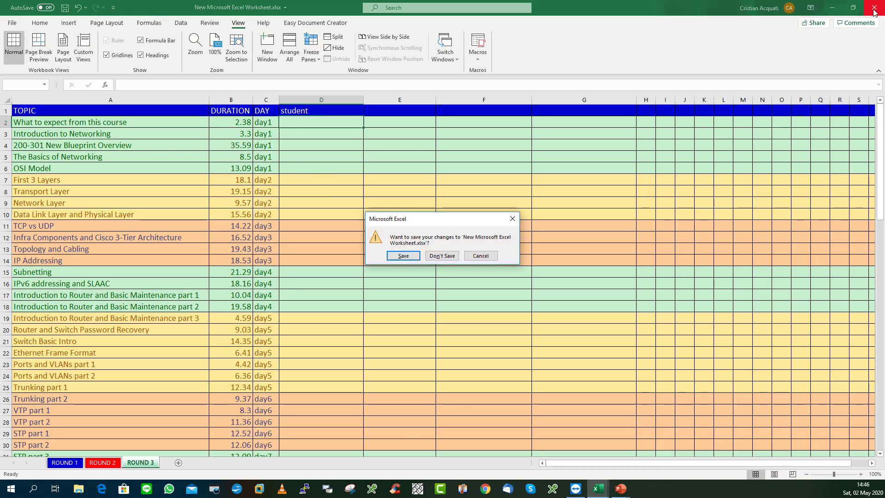
click(481, 255)
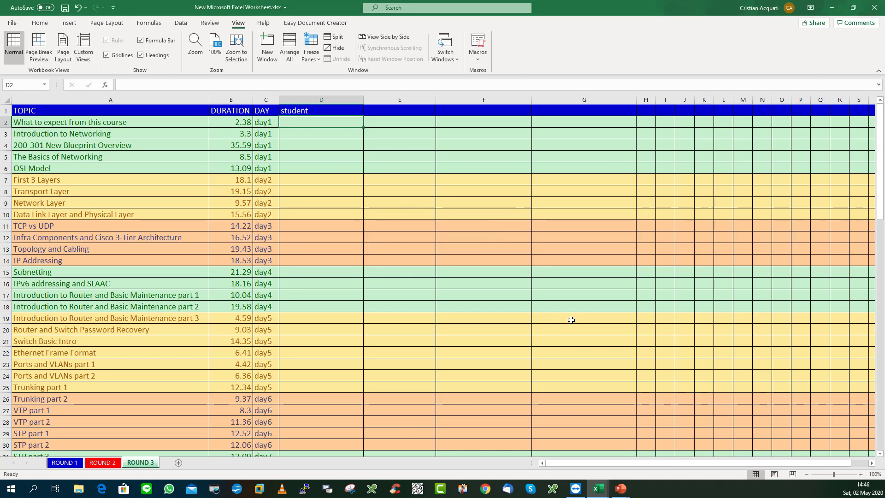
mouse_move(622, 494)
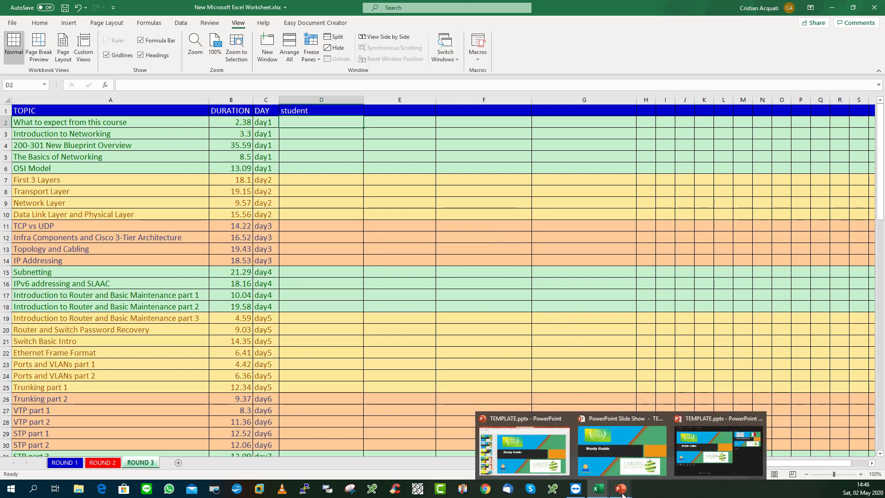